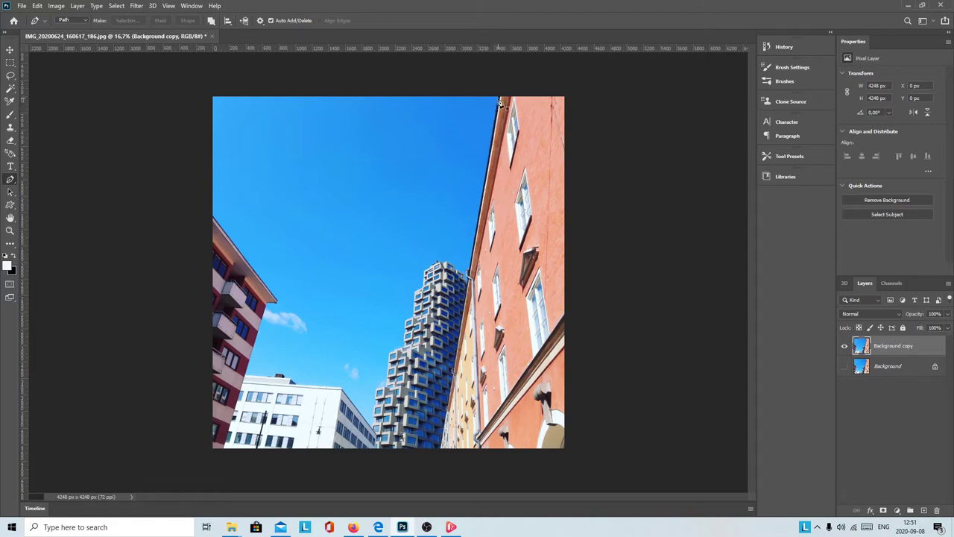
Start a Pen path at the orange building's top and trace down its edge to the tower.
left_click(500, 100)
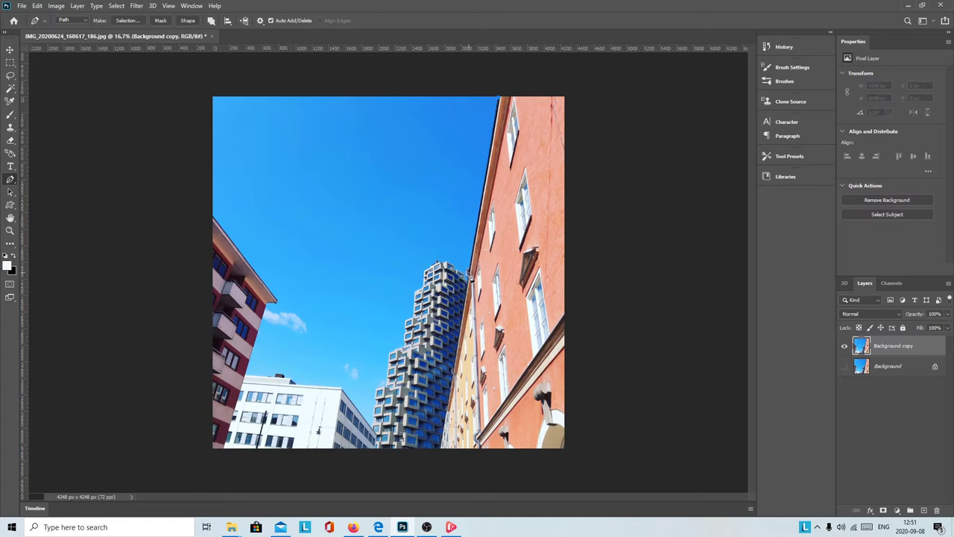
left_click(471, 257)
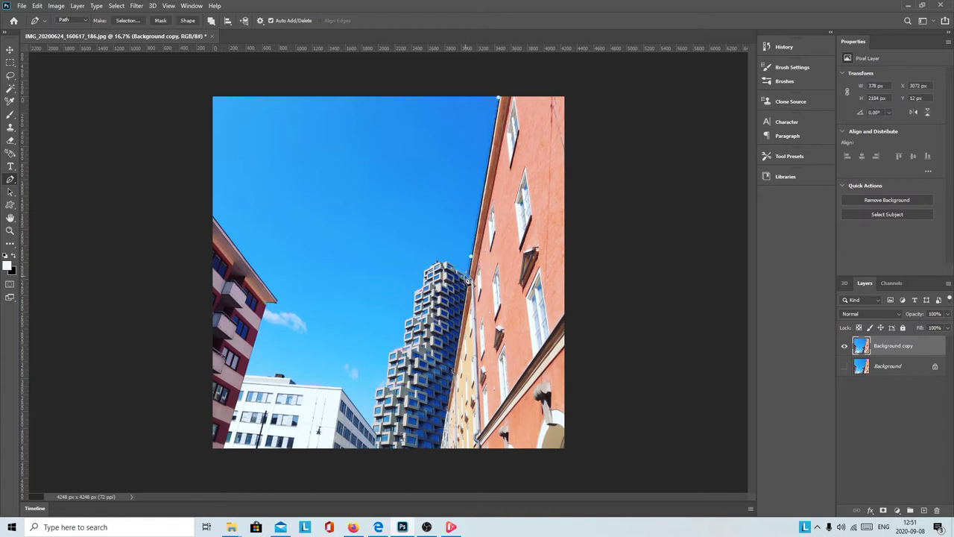
left_click(460, 276)
left_click(458, 272)
Add Pen anchors along the grey tower's stepped top and down its left edge.
left_click(446, 265)
left_click(440, 265)
left_click(430, 270)
left_click(425, 284)
left_click(423, 291)
left_click(414, 293)
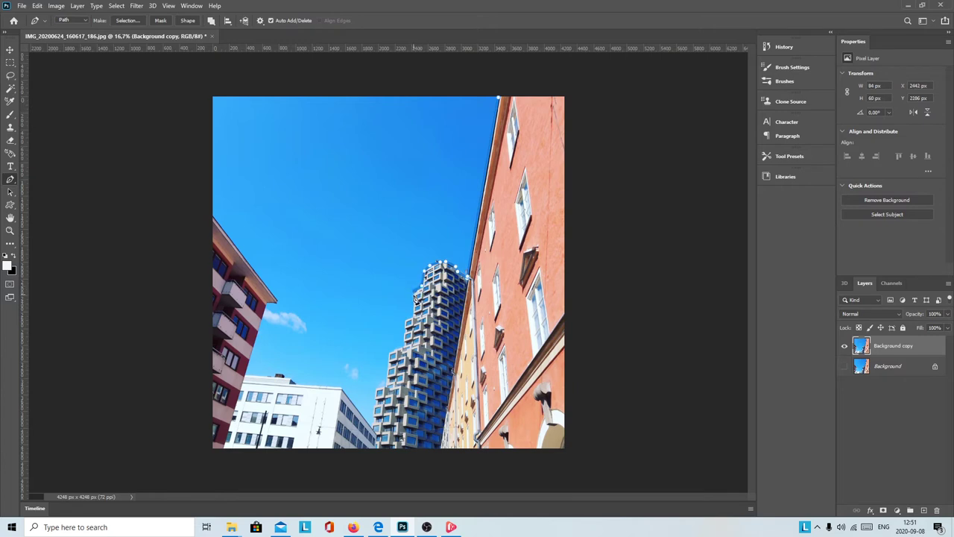
left_click(409, 321)
Zoom in and trace anchors down the tower's upper stepped left edge.
key("ctrl+plus")
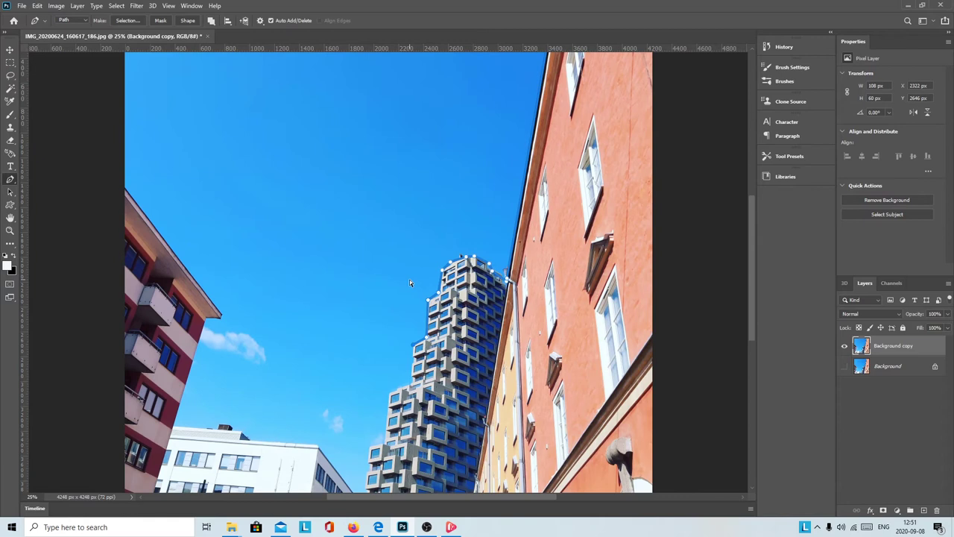
key("ctrl+plus")
key("ctrl+plus")
scroll(397, 293, "down", 1)
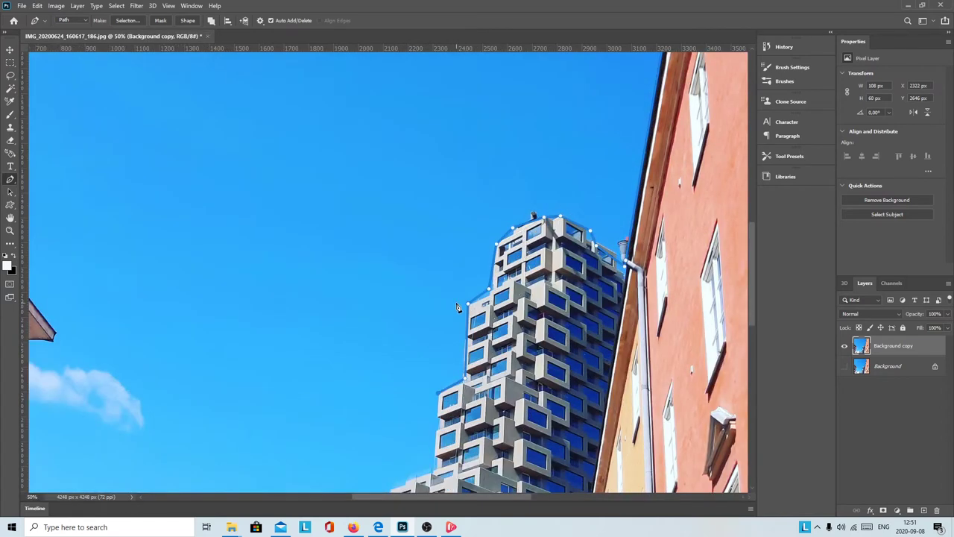
scroll(418, 298, "down", 1)
scroll(439, 305, "down", 1)
scroll(464, 316, "down", 1)
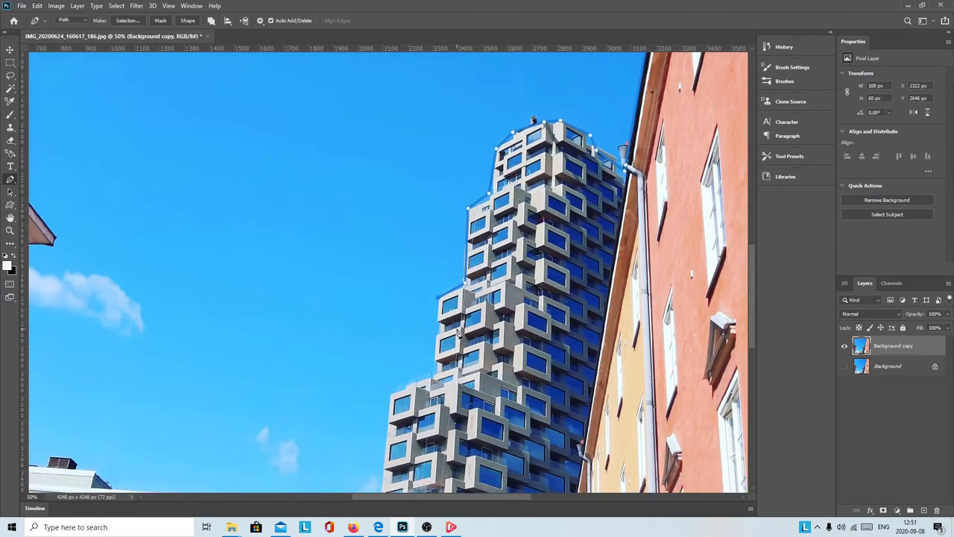
left_click(436, 323)
left_click(436, 376)
left_click(431, 380)
left_click(406, 384)
left_click(391, 399)
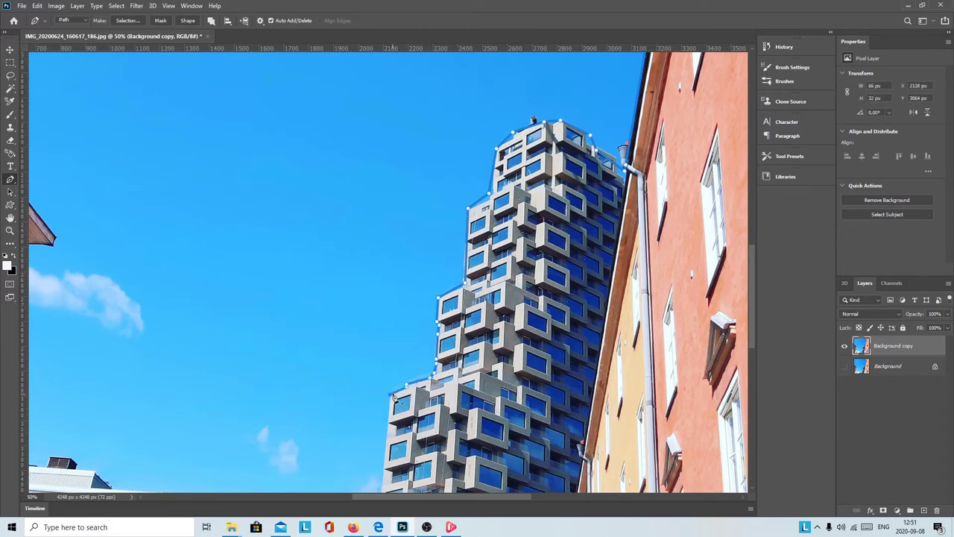
Continue the path down the tower's next steps on its left side.
scroll(393, 395, "down", 2)
scroll(396, 387, "down", 2)
scroll(397, 385, "down", 1)
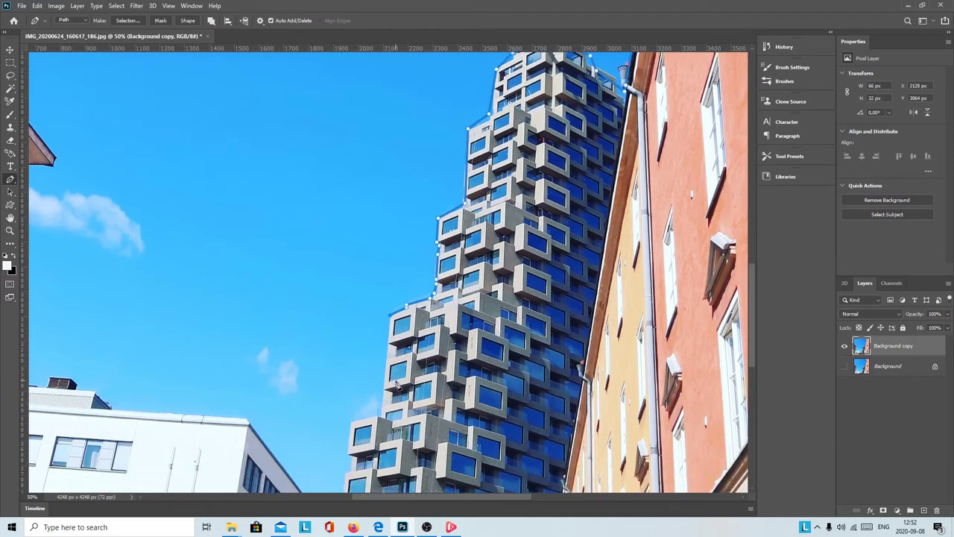
scroll(397, 386, "down", 1)
left_click(382, 409)
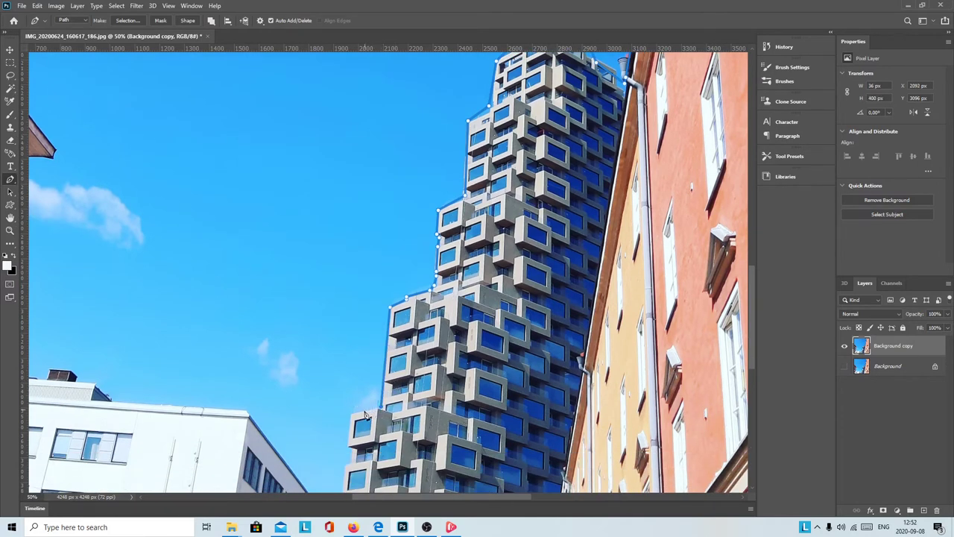
left_click(352, 411)
scroll(364, 390, "down", 1)
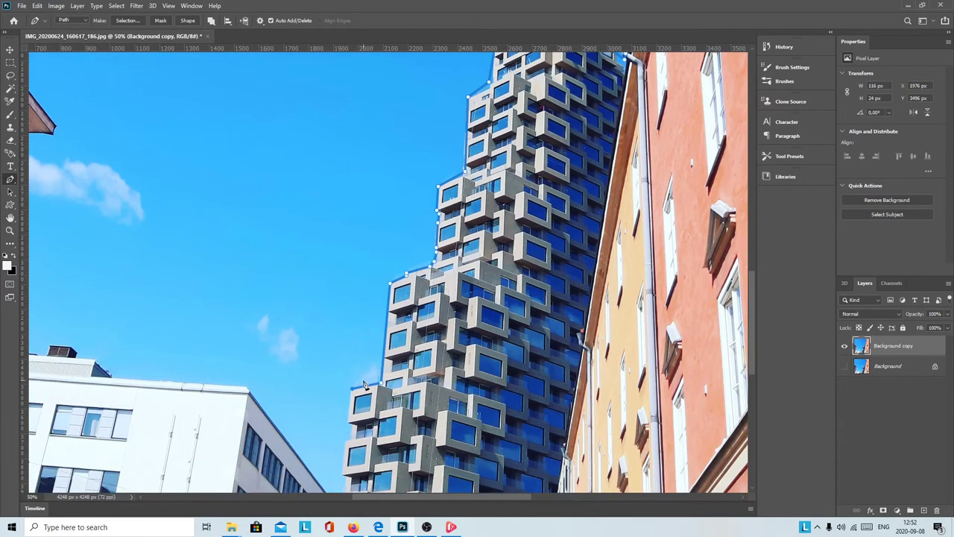
scroll(361, 387, "down", 2)
scroll(356, 386, "down", 1)
Trace the tower's lower floors to its base, then up the white building's sloping edge.
left_click(349, 385)
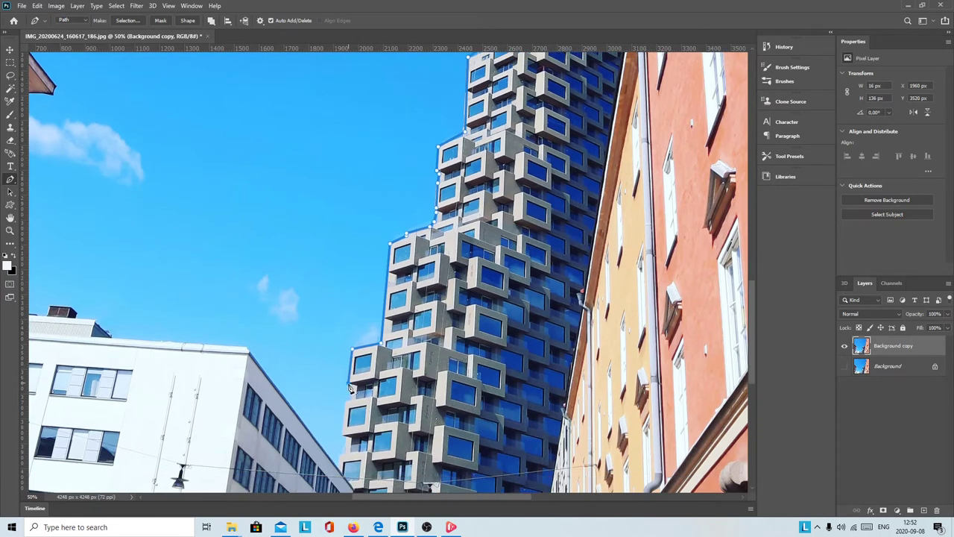
left_click(351, 390)
left_click(344, 438)
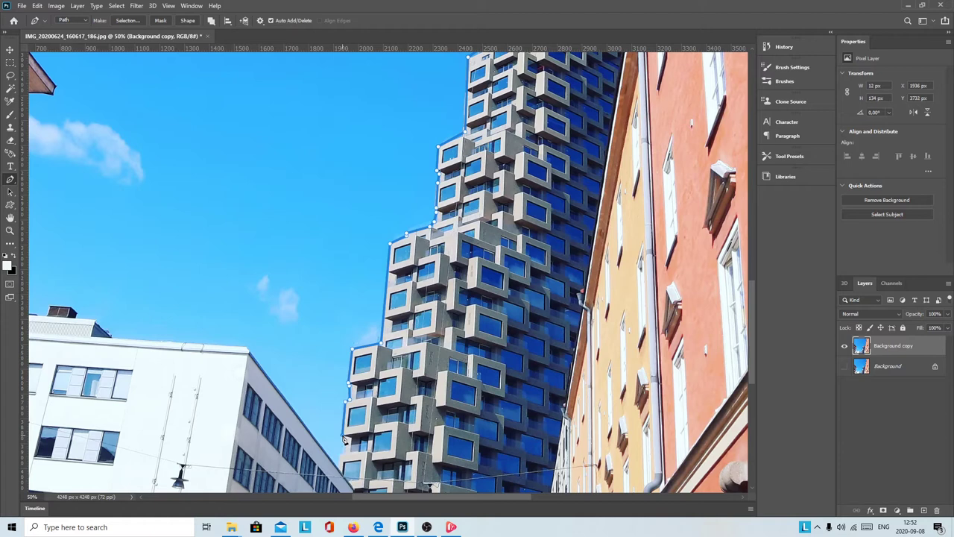
left_click(343, 453)
left_click(248, 351)
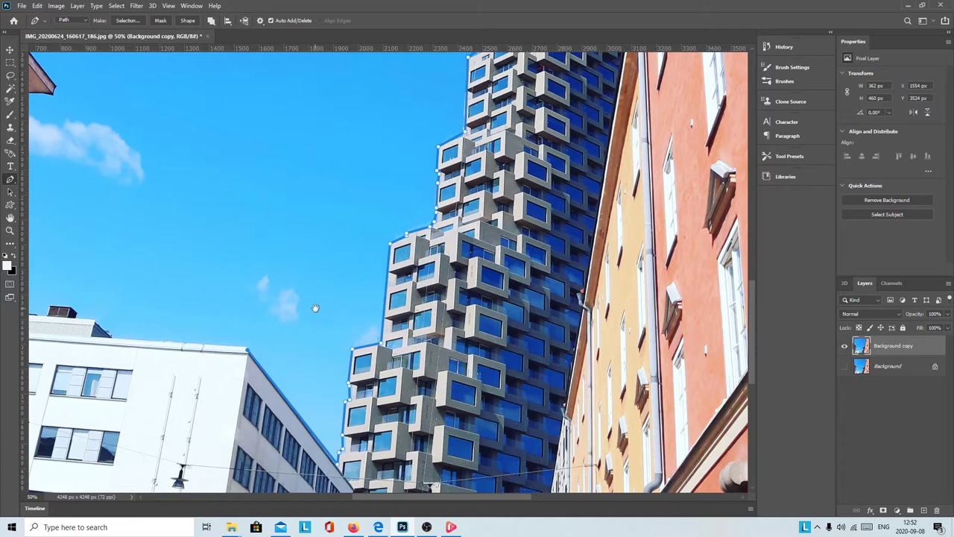
Trace the path along the white building's roof corners and around its chimney.
left_click_drag(315, 264, 551, 277)
left_click_drag(482, 251, 539, 258)
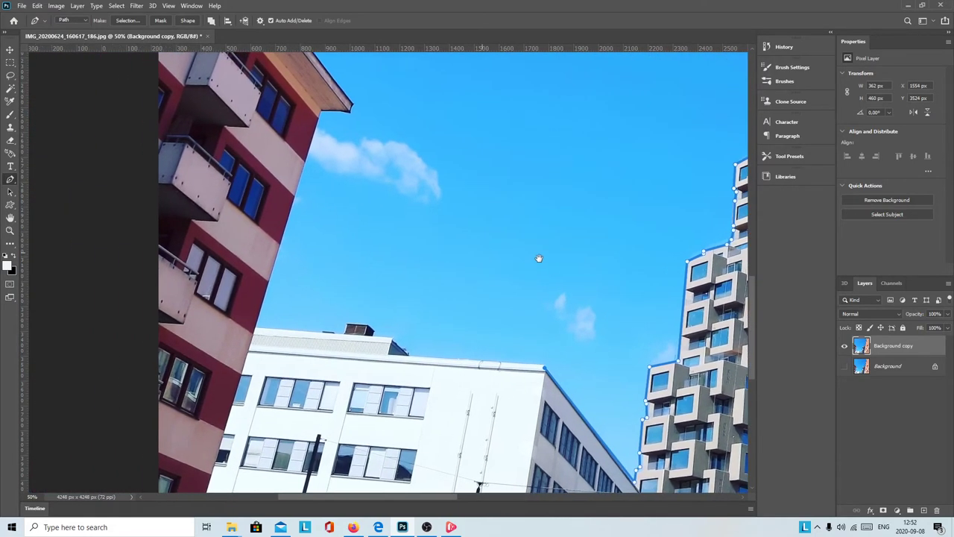
left_click(409, 357)
left_click(392, 345)
left_click(392, 342)
left_click(370, 327)
left_click(347, 326)
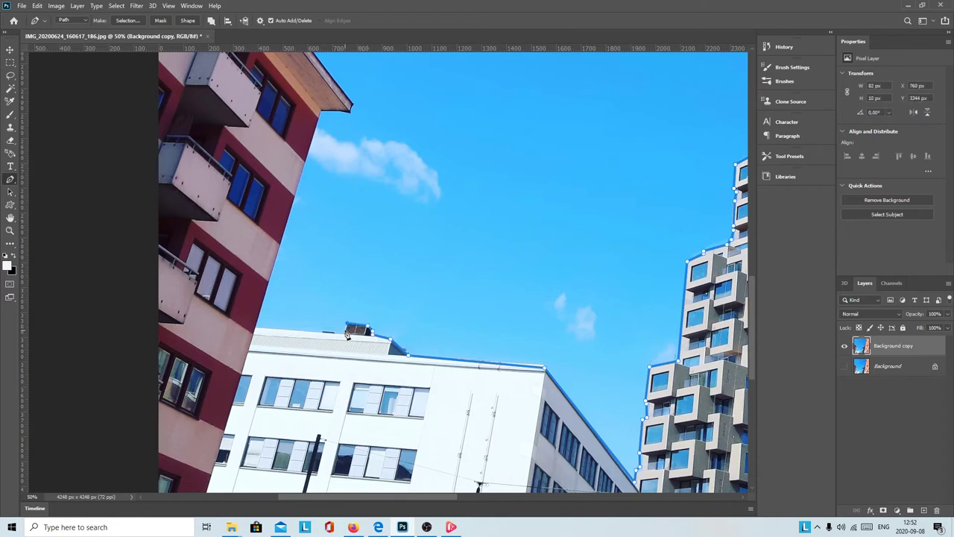
left_click(256, 329)
Extend the path up the red building's side to its roof corner and along its eave.
left_click(322, 113)
left_click(349, 112)
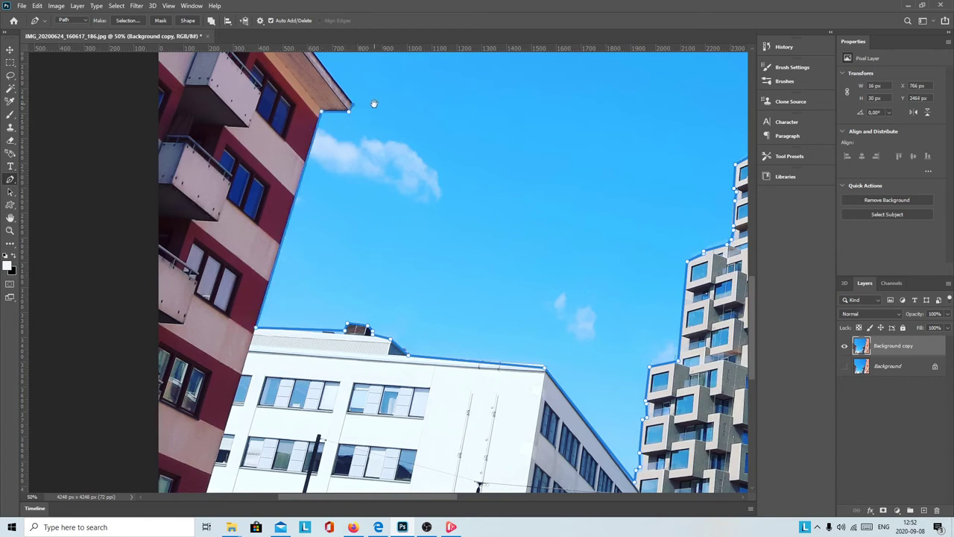
left_click_drag(369, 108, 481, 390)
left_click(274, 137)
mouse_move(391, 122)
left_mouse_down()
mouse_move(322, 352)
mouse_move(328, 403)
left_mouse_up()
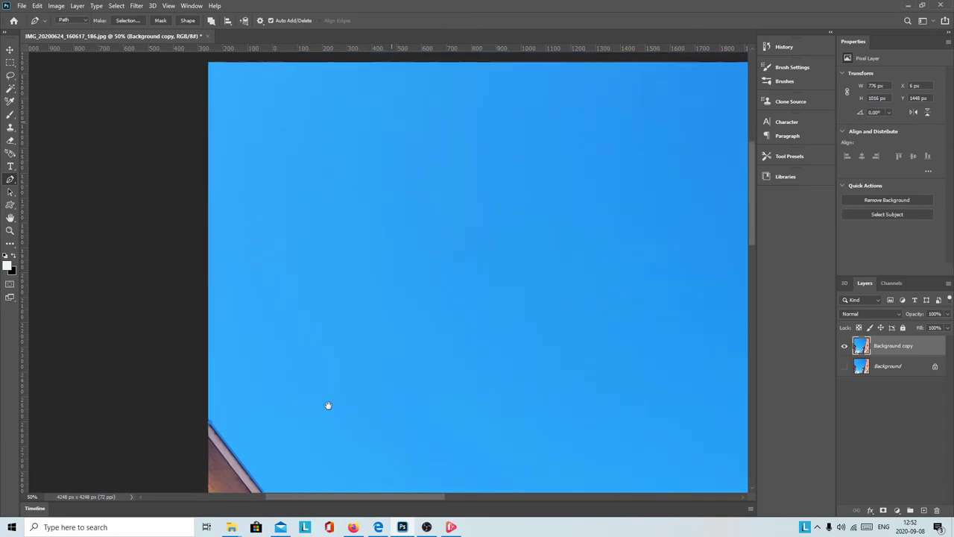
Run the path up to the top-left corner and across the top, closing it at the top-right.
left_click(210, 62)
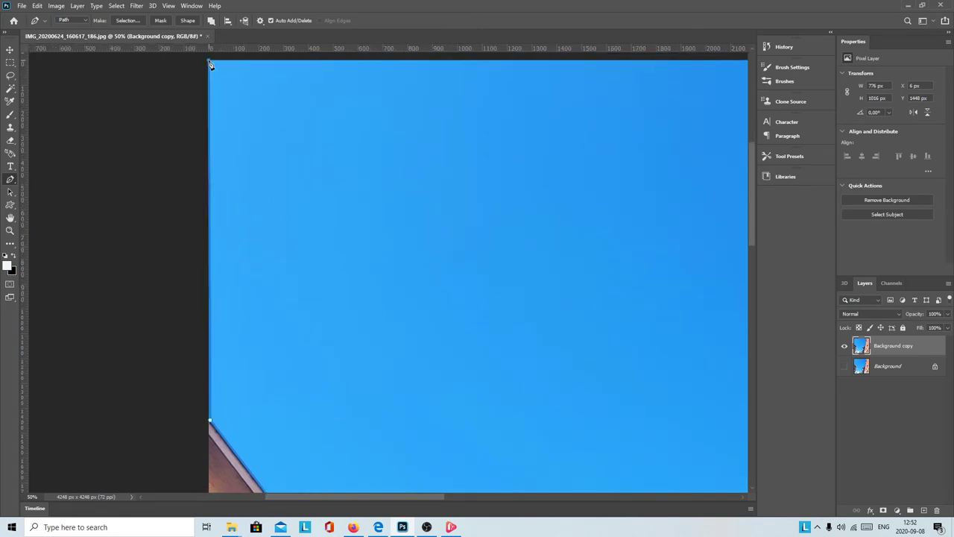
mouse_move(475, 131)
left_mouse_down()
mouse_move(335, 183)
mouse_move(171, 183)
mouse_move(421, 182)
mouse_move(298, 134)
mouse_move(589, 141)
mouse_move(357, 136)
mouse_move(381, 137)
left_mouse_up()
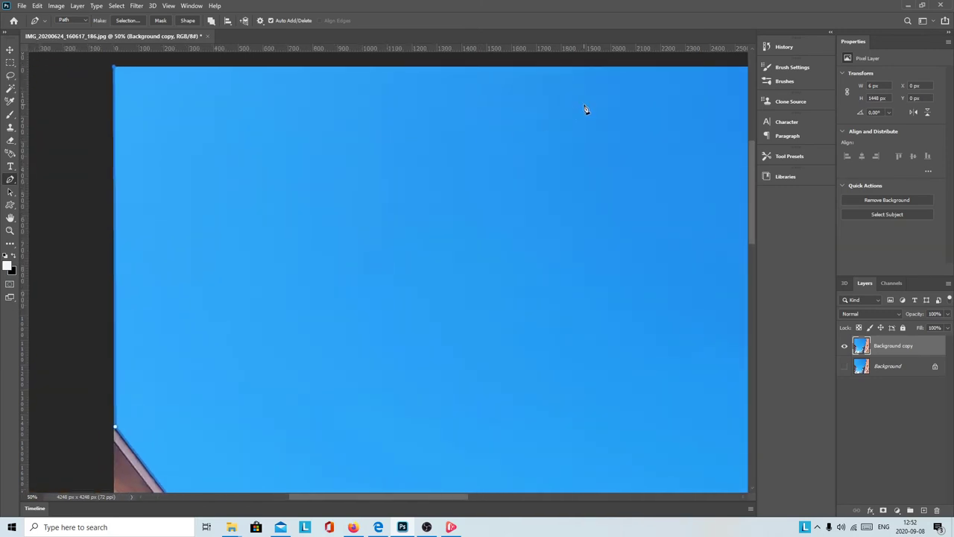
key("ctrl+minus")
key("ctrl+minus")
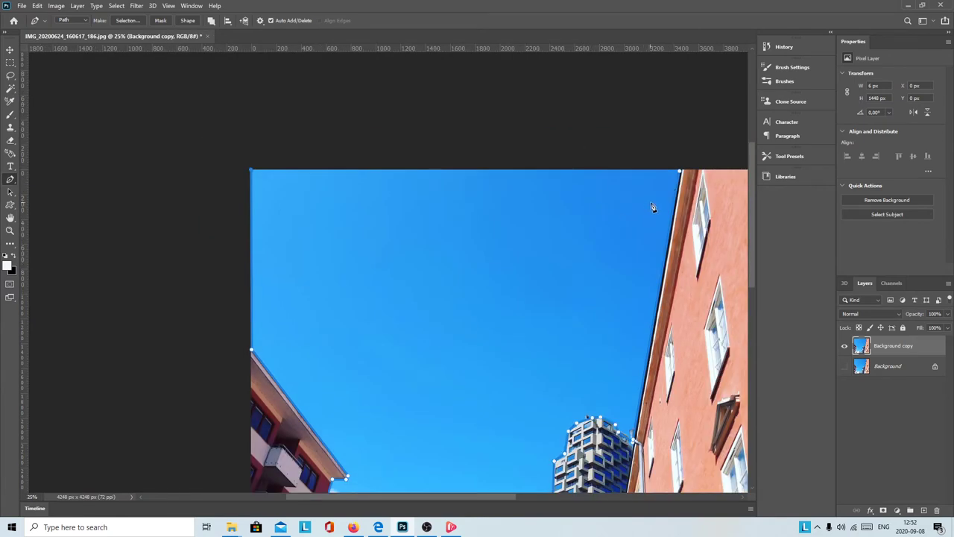
left_click(679, 171)
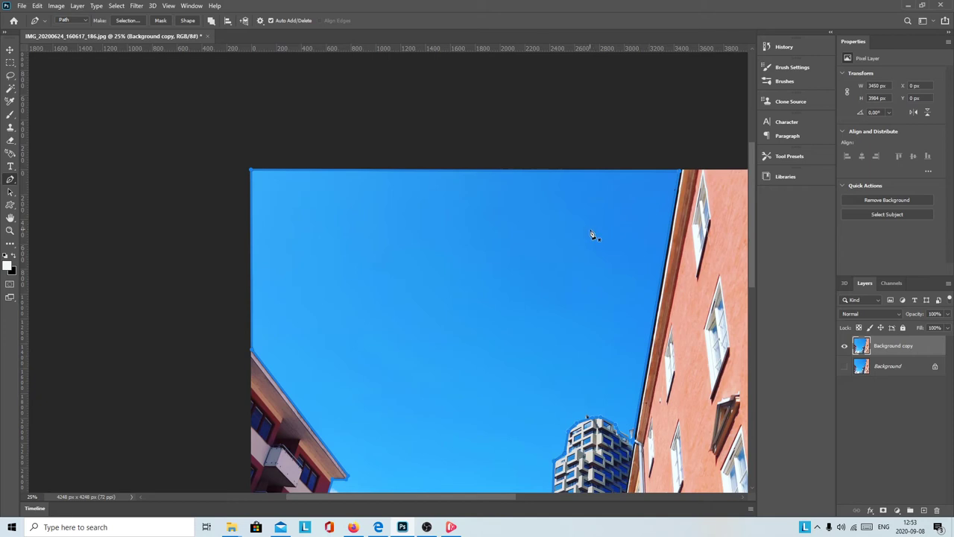
scroll(577, 236, "down", 2)
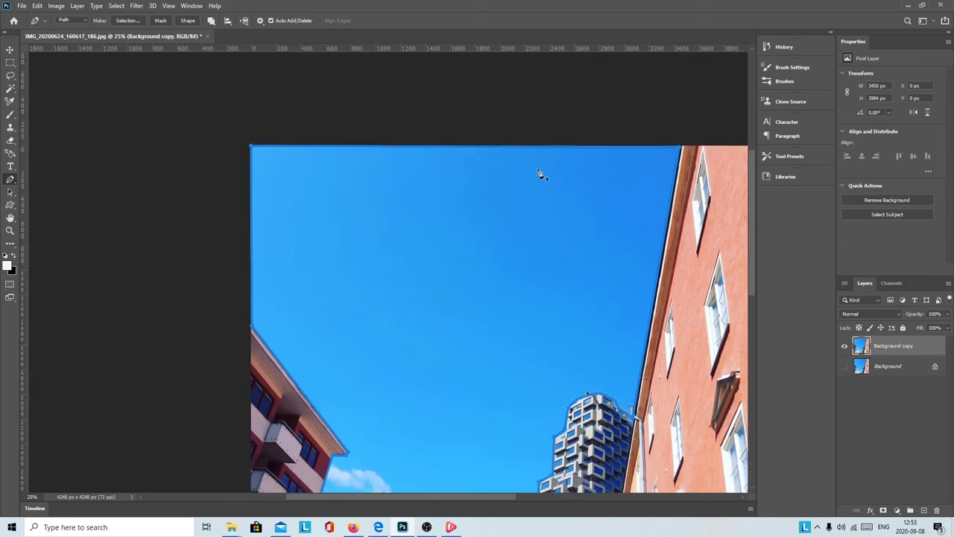
Convert the sky path into a new selection with 0 feather radius.
right_click(509, 150)
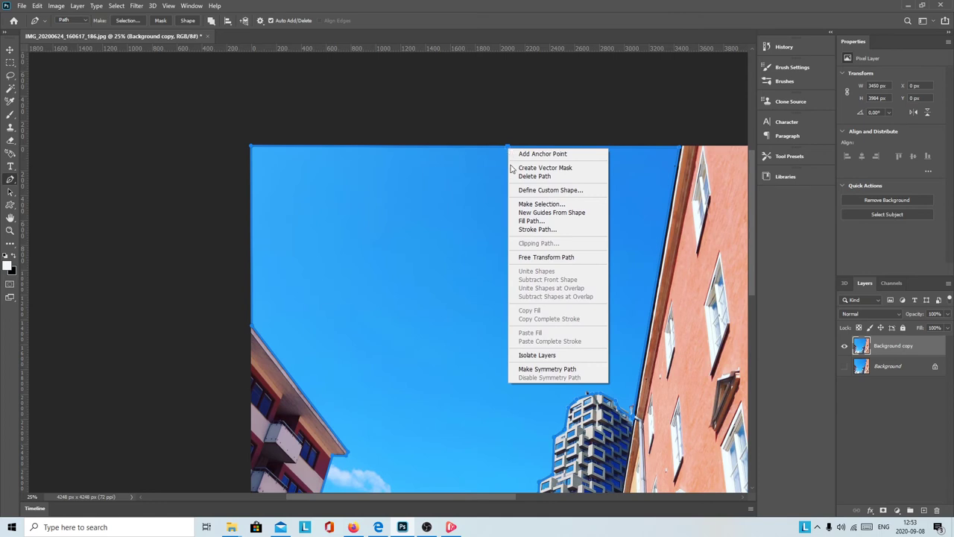
left_click(521, 204)
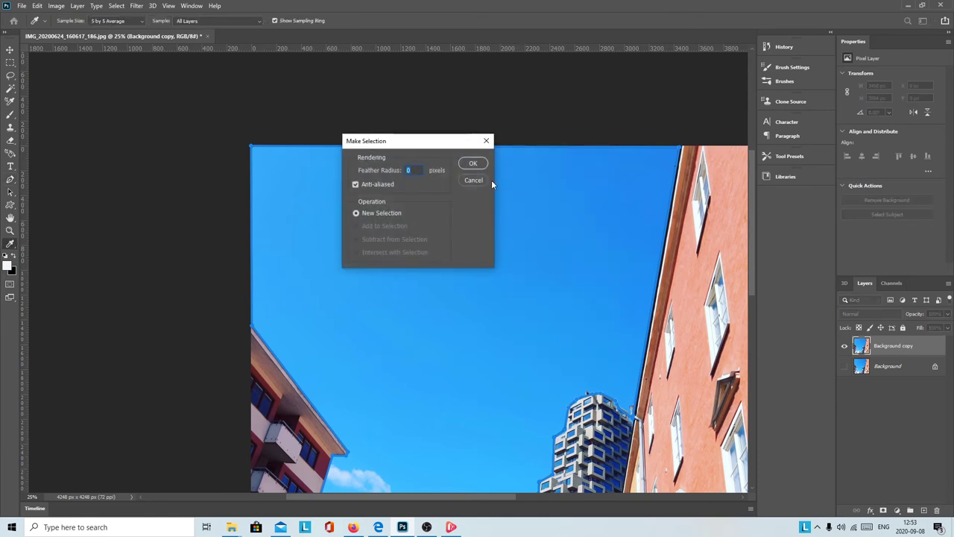
left_click(473, 164)
scroll(585, 250, "down", 1)
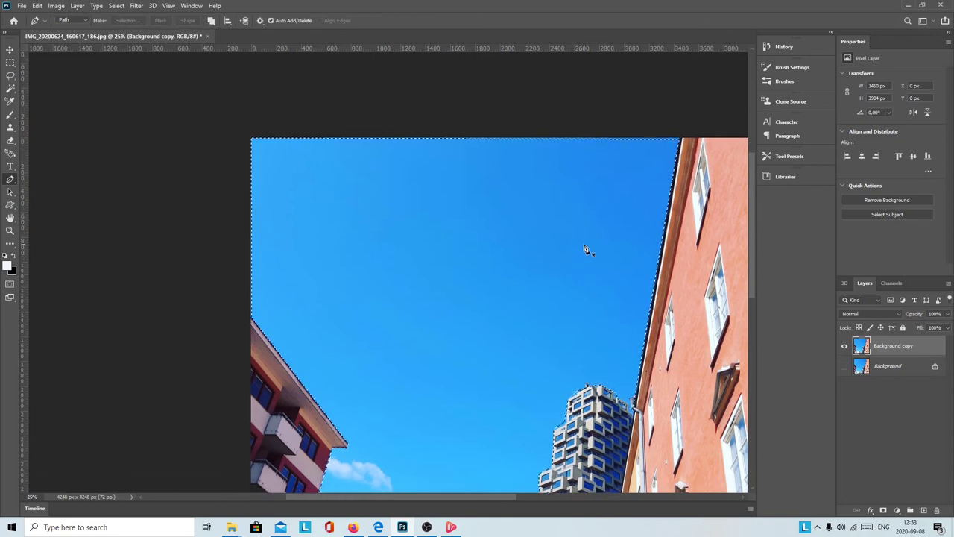
scroll(585, 250, "down", 1)
scroll(585, 250, "down", 1)
scroll(585, 246, "down", 1)
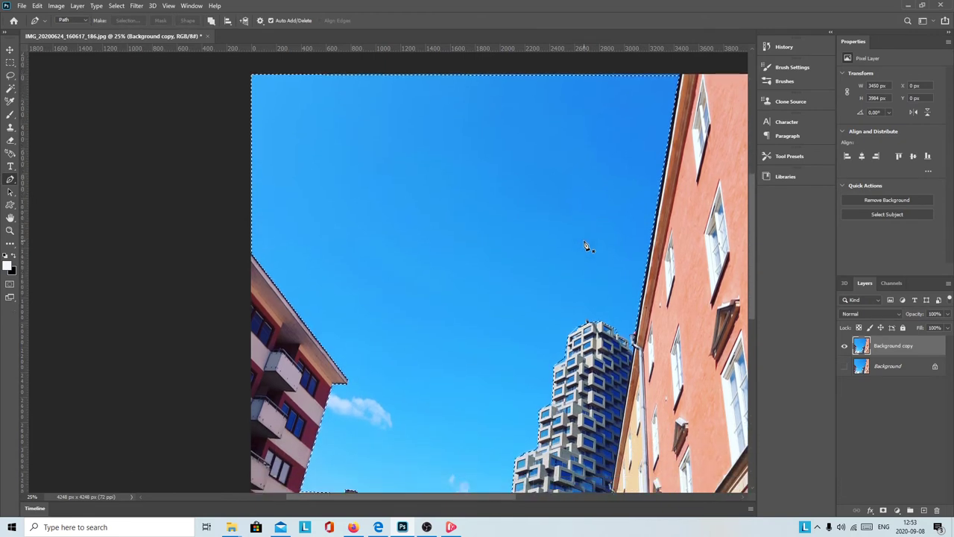
scroll(585, 245, "down", 1)
scroll(585, 246, "down", 1)
scroll(585, 245, "down", 1)
scroll(585, 246, "up", 1)
scroll(583, 245, "up", 1)
scroll(585, 246, "up", 1)
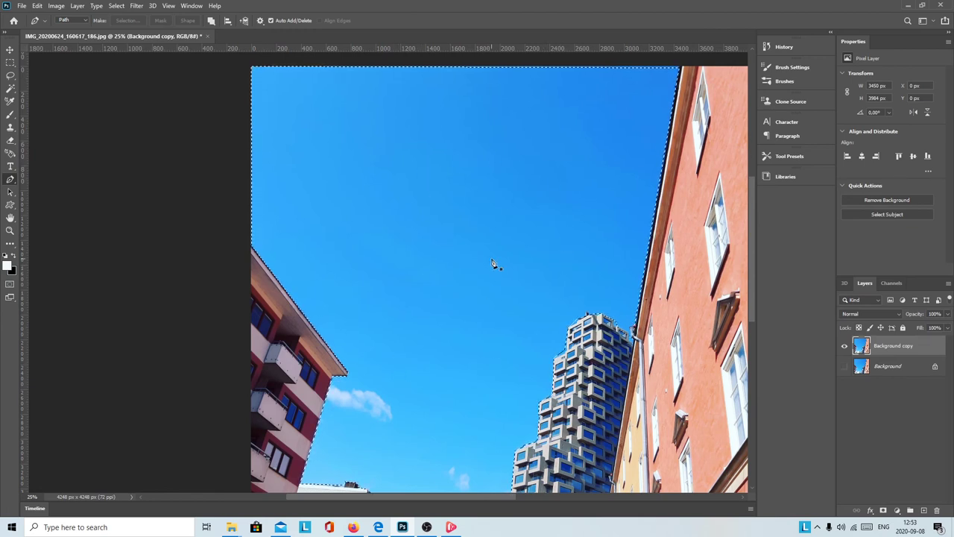
Output the selection via Select and Mask as a new layer with layer mask, Background copy 2.
left_click(116, 6)
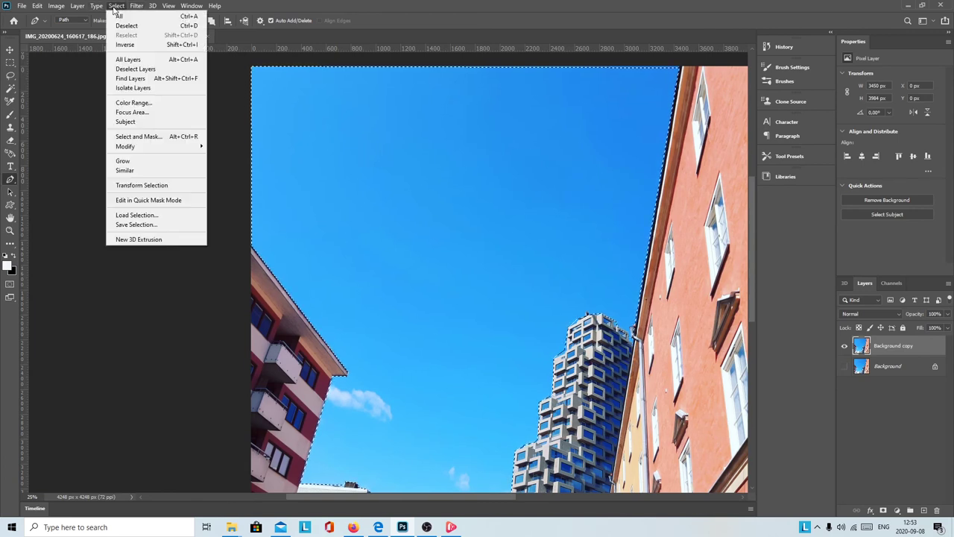
left_click(127, 137)
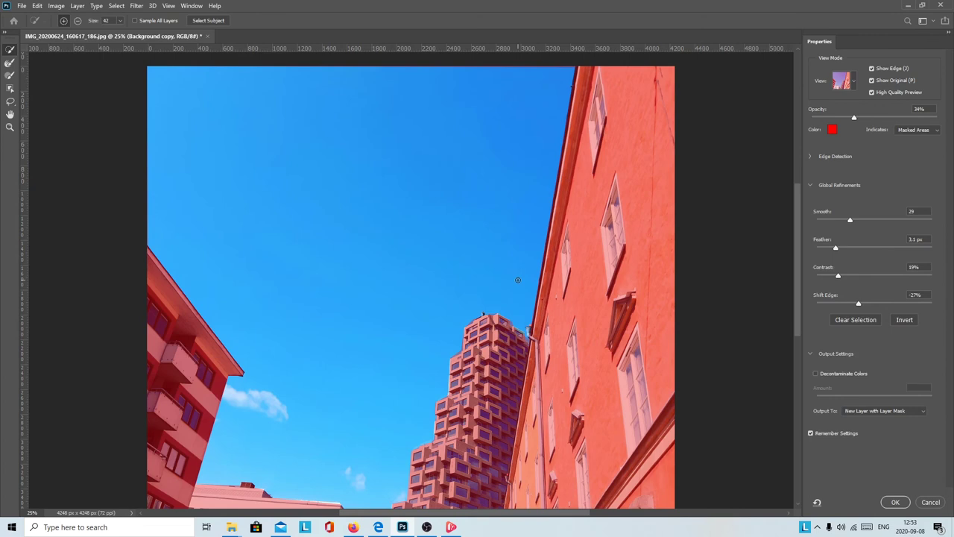
left_click(895, 501)
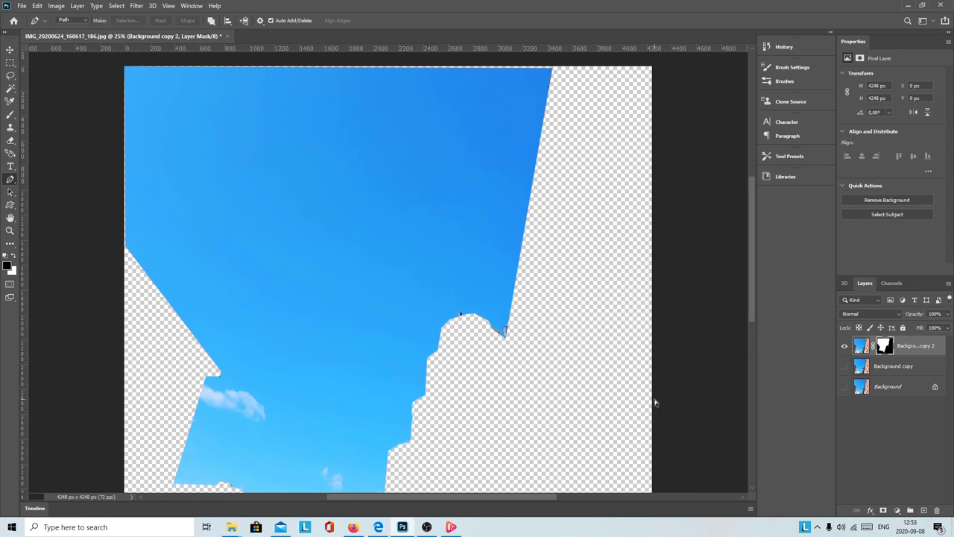
Undo the sky-only masked layer and apply Select > Inverse to select the buildings.
key("ctrl+z")
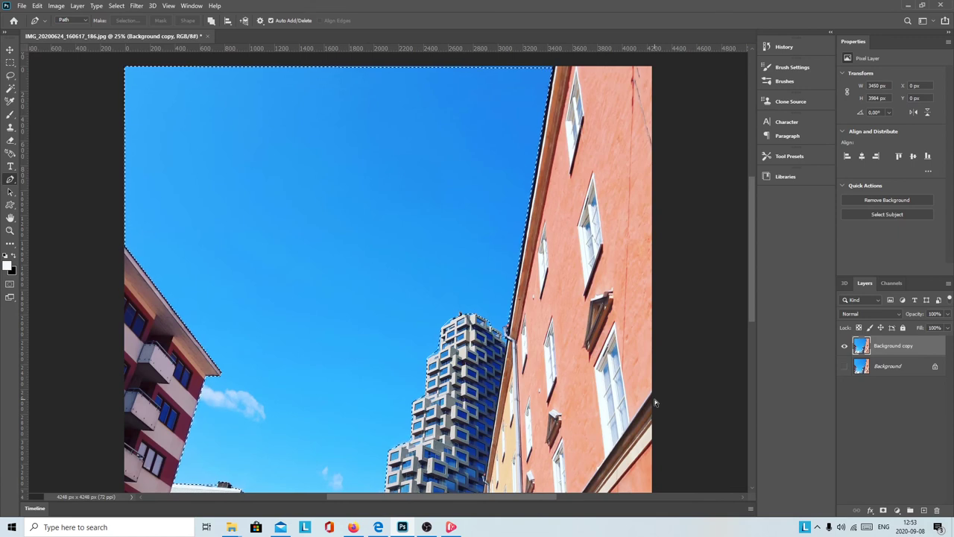
scroll(613, 363, "up", 1)
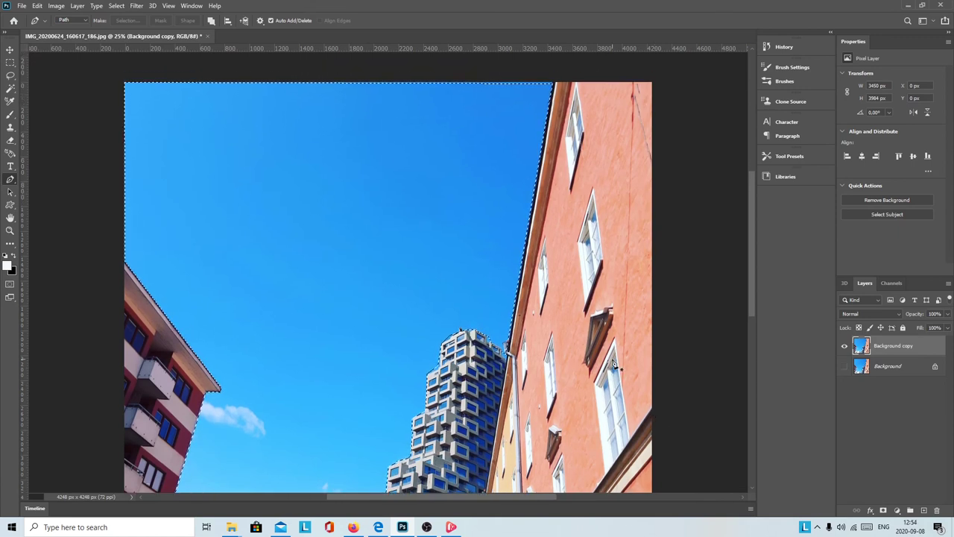
left_click(115, 6)
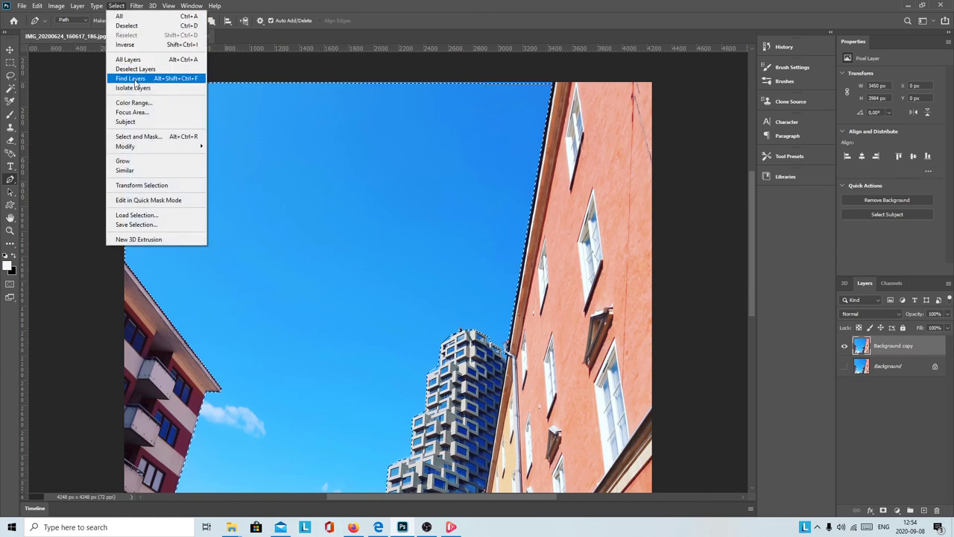
left_click(134, 45)
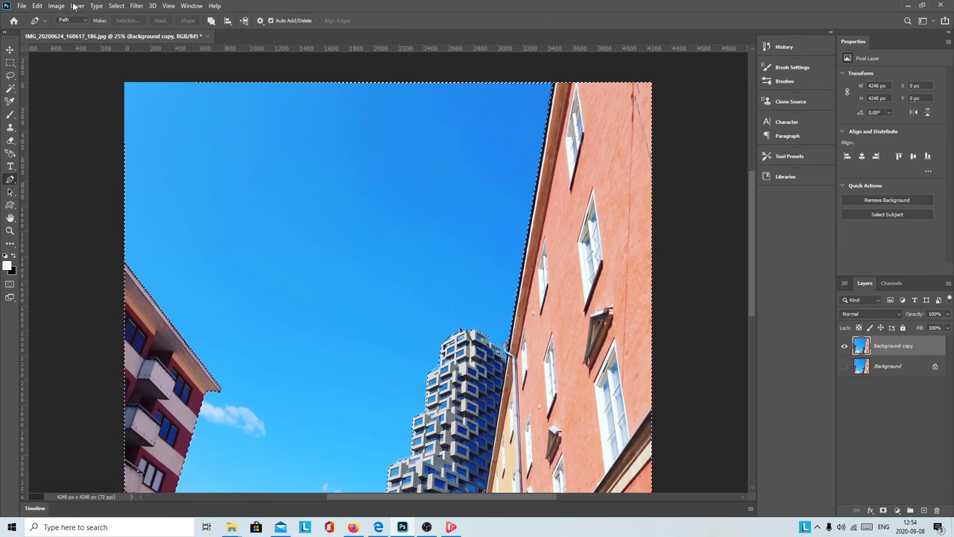
Output the inverted selection via Select and Mask as a new masked layer keeping the buildings.
left_click(117, 5)
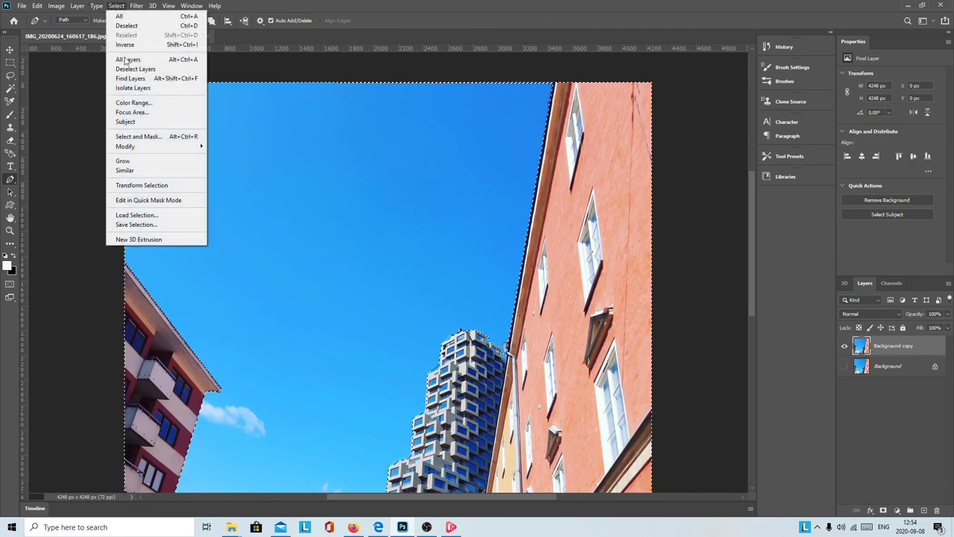
left_click(141, 138)
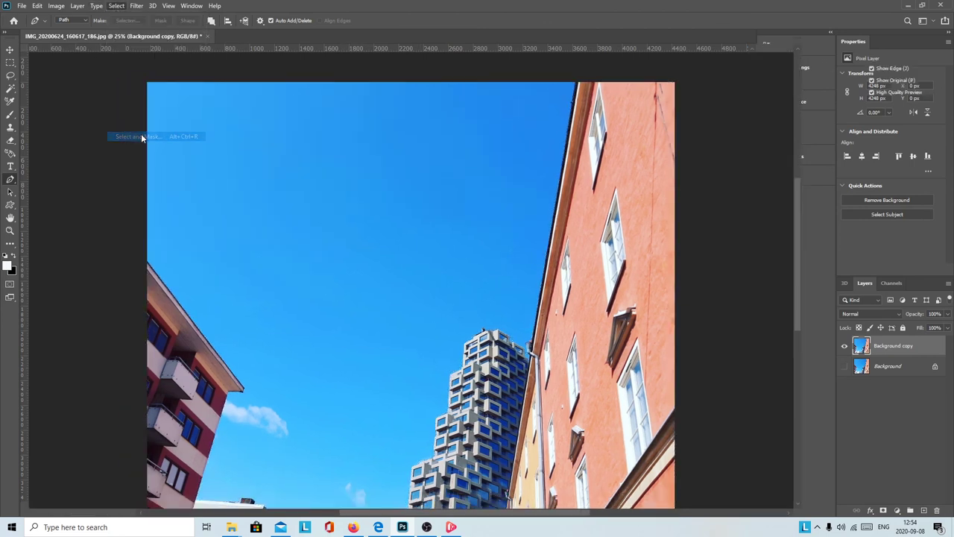
left_click(894, 502)
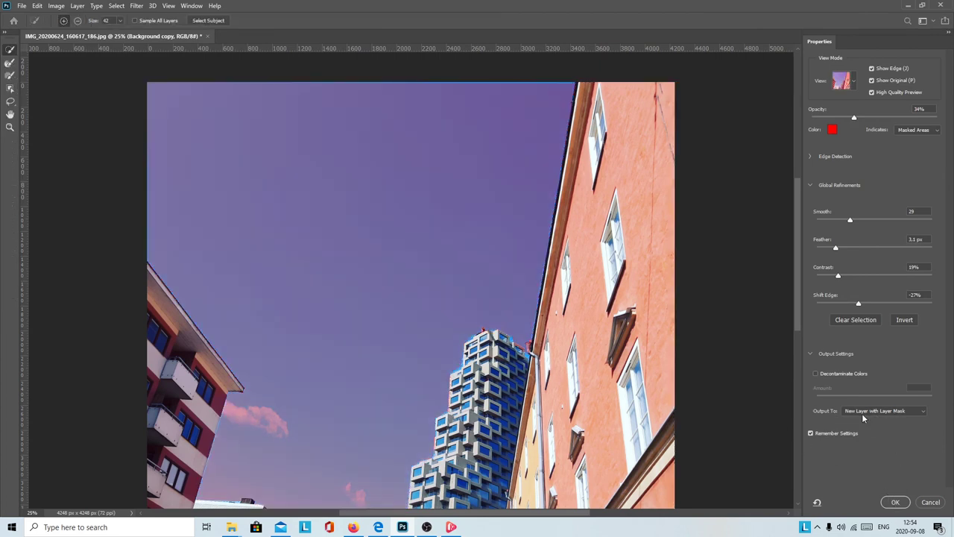
left_click(894, 502)
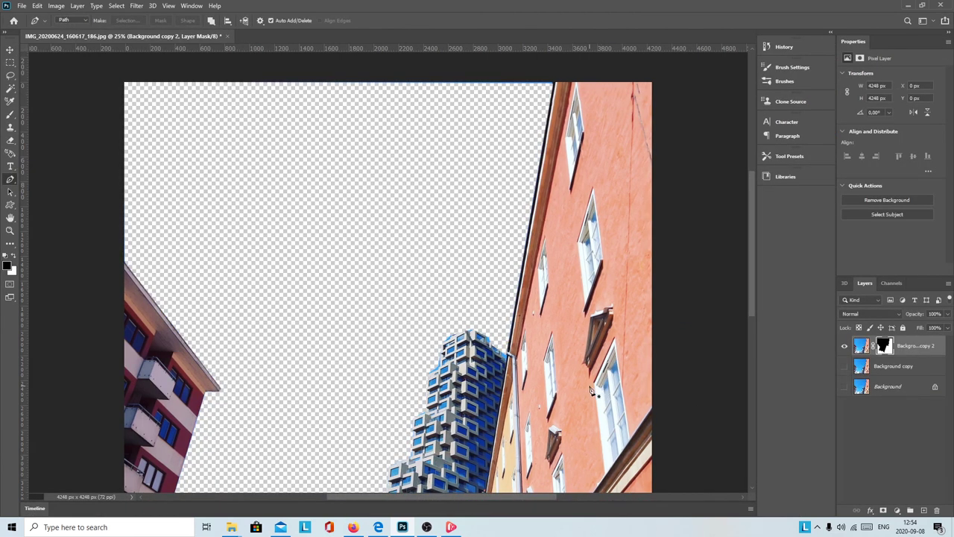
scroll(581, 368, "down", 1)
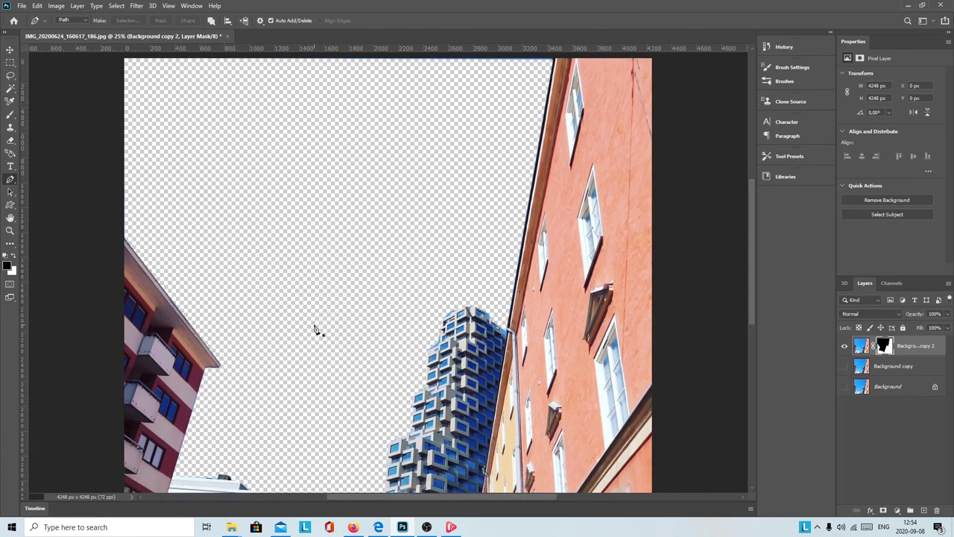
scroll(571, 314, "down", 1)
scroll(569, 317, "down", 1)
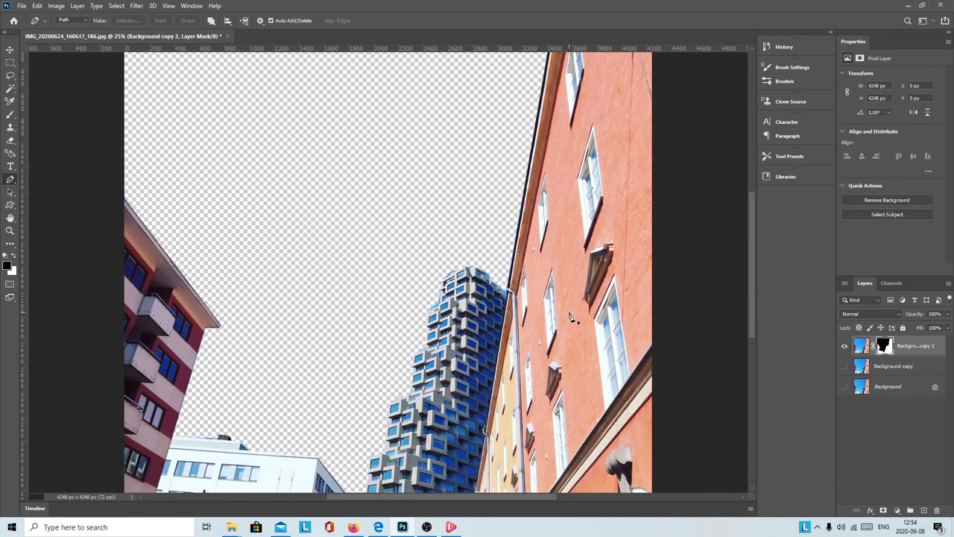
scroll(571, 317, "down", 1)
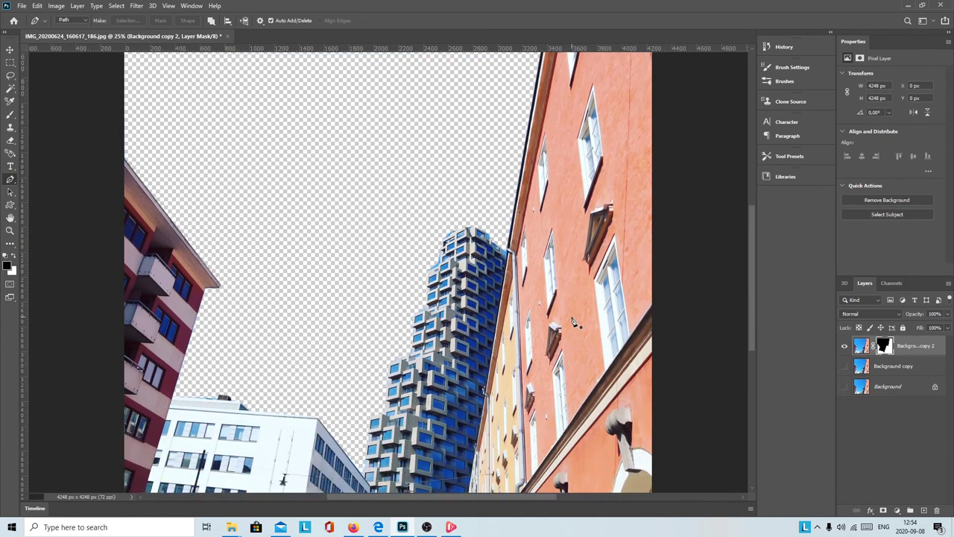